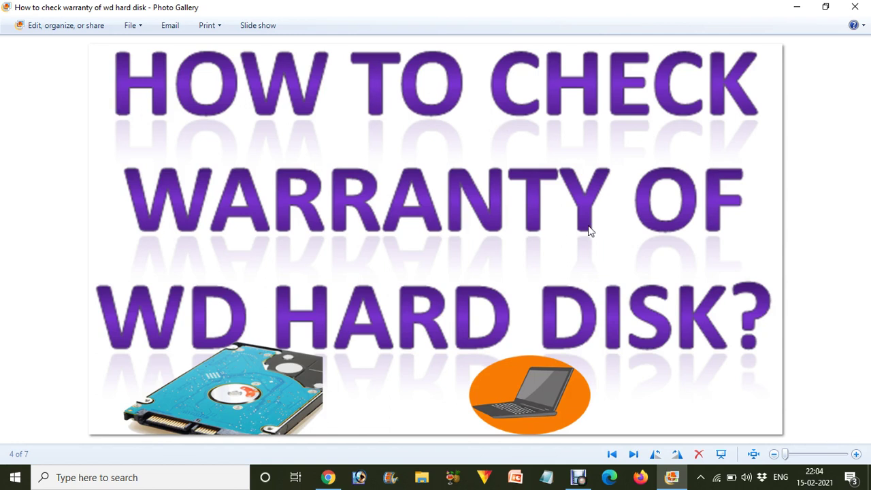
Go to wd.com in Chrome and open the WD brand's support site from the SUPPORT menu.
left_click(328, 478)
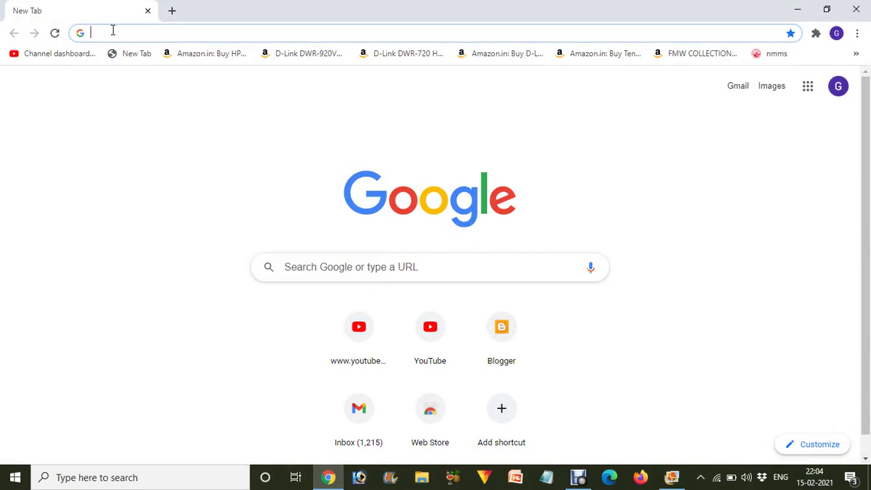
type("wd")
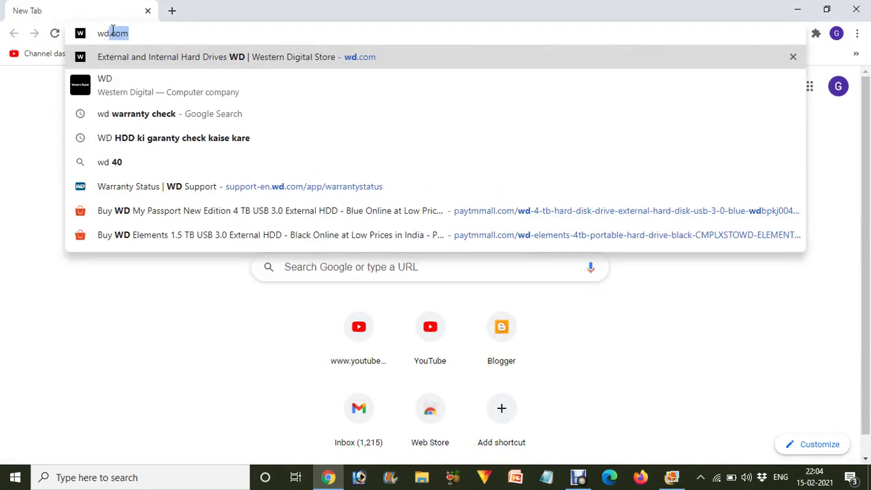
key("Return")
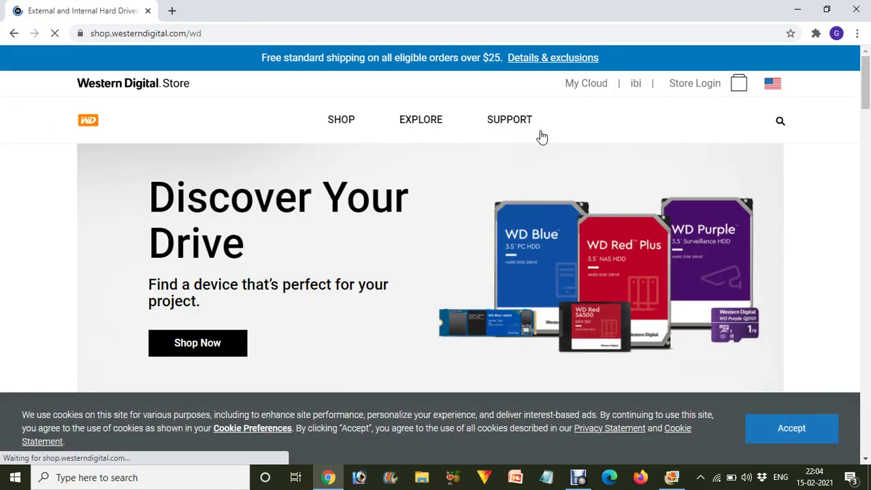
mouse_move(498, 121)
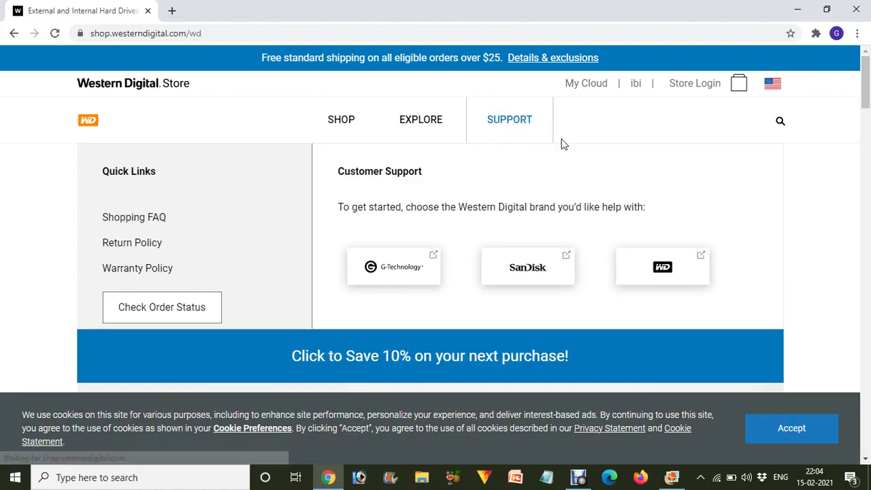
left_click(650, 270)
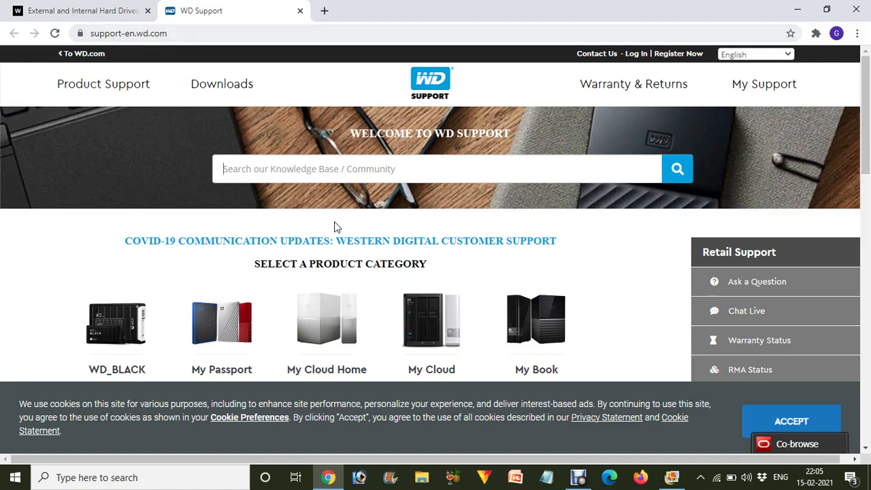
Open Warranty Status under Retail Support to reach the Check Your Warranty Status form.
scroll(343, 233, "down", 1)
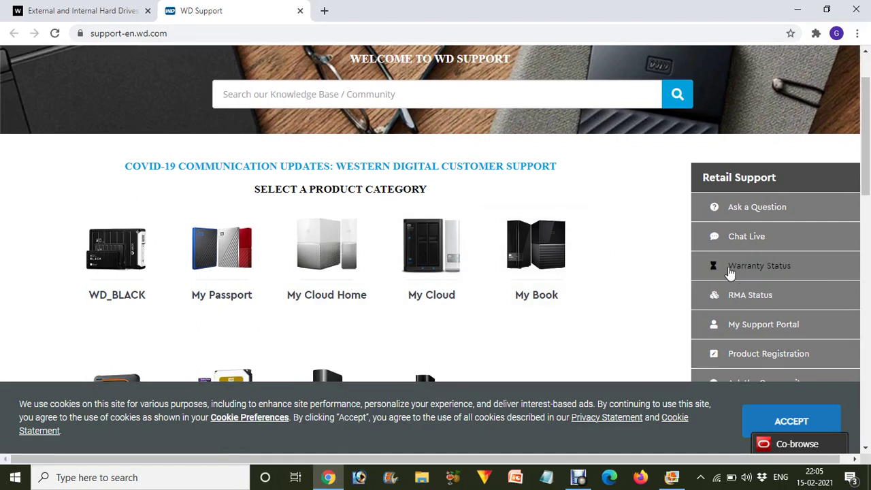
left_click(776, 273)
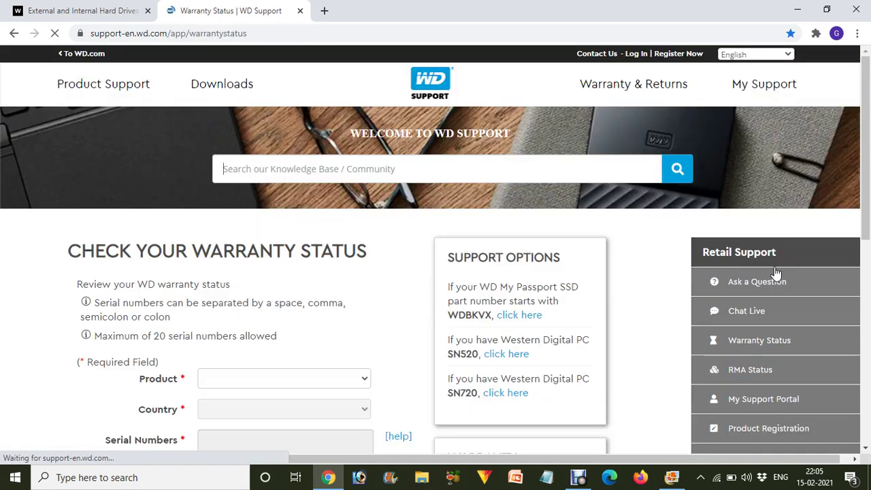
scroll(444, 292, "down", 3)
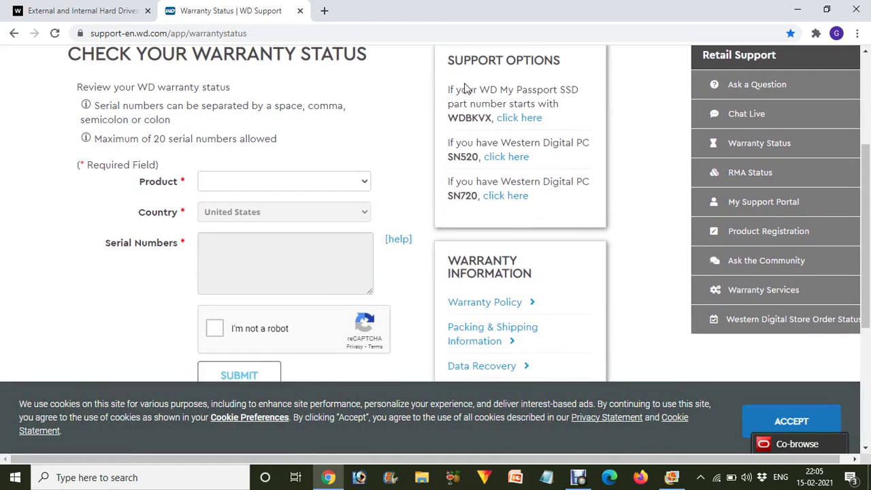
scroll(451, 189, "down", 1)
scroll(452, 187, "up", 1)
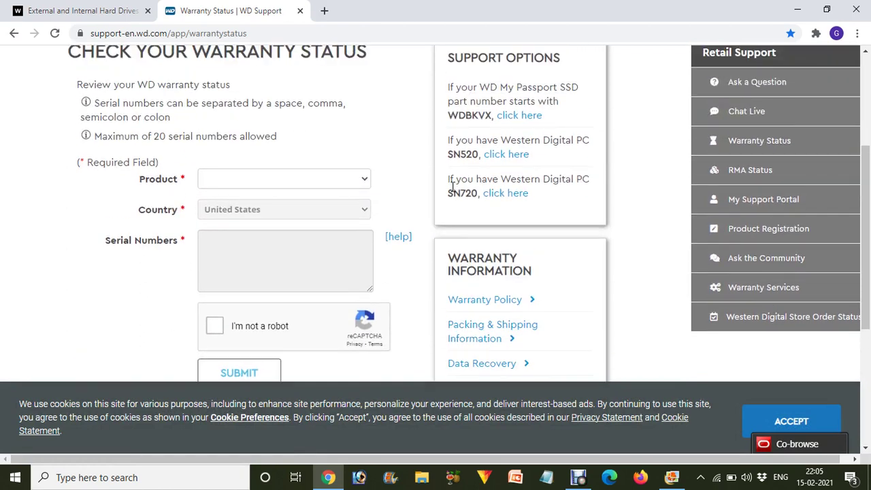
scroll(452, 186, "down", 1)
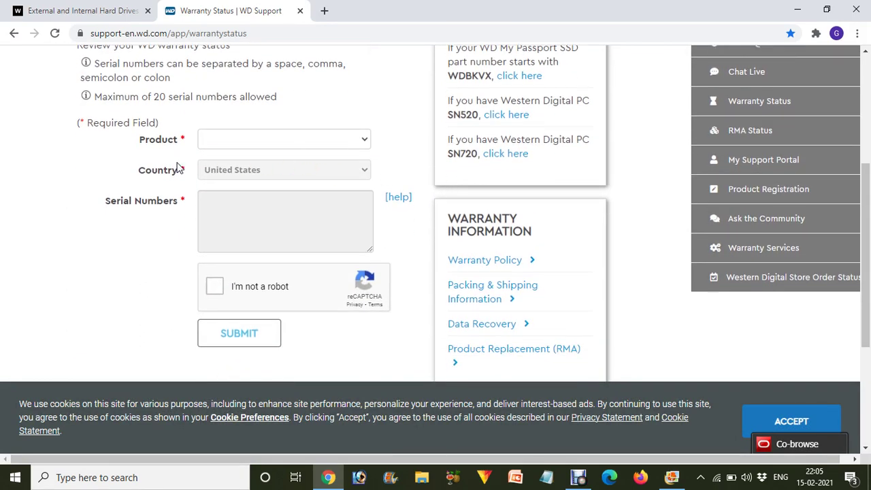
Choose 'Other WD Products' as the product and India as the country, then focus the Serial Numbers box.
left_click(254, 142)
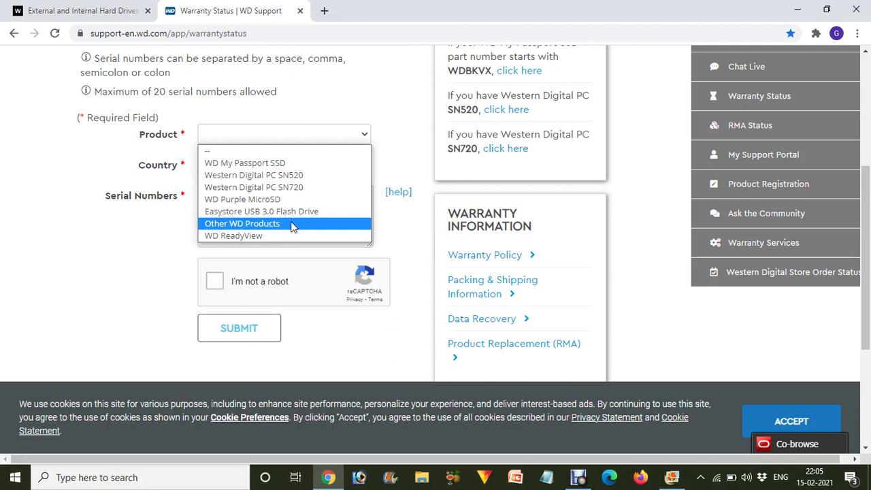
left_click(247, 224)
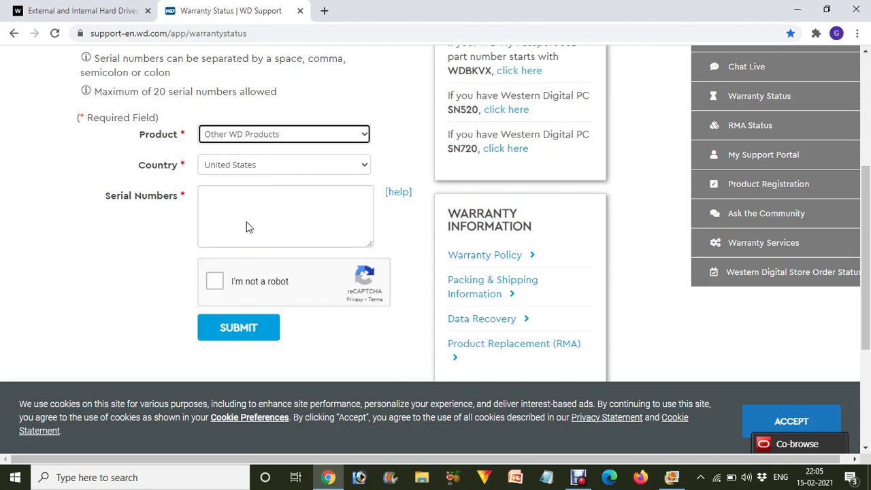
left_click(264, 176)
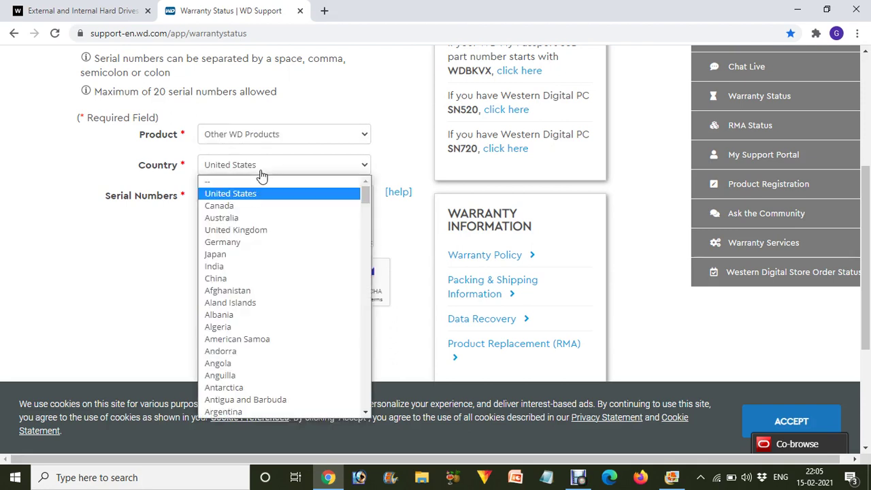
left_click(225, 268)
left_click(244, 172)
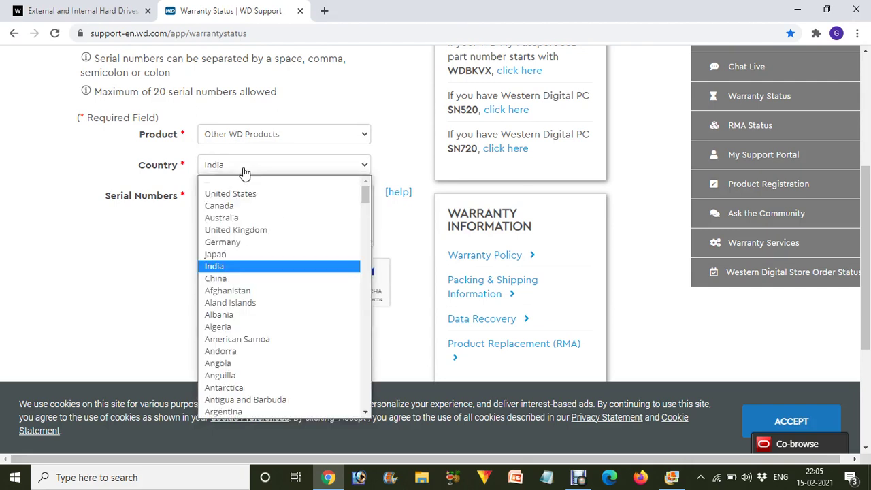
left_click(224, 266)
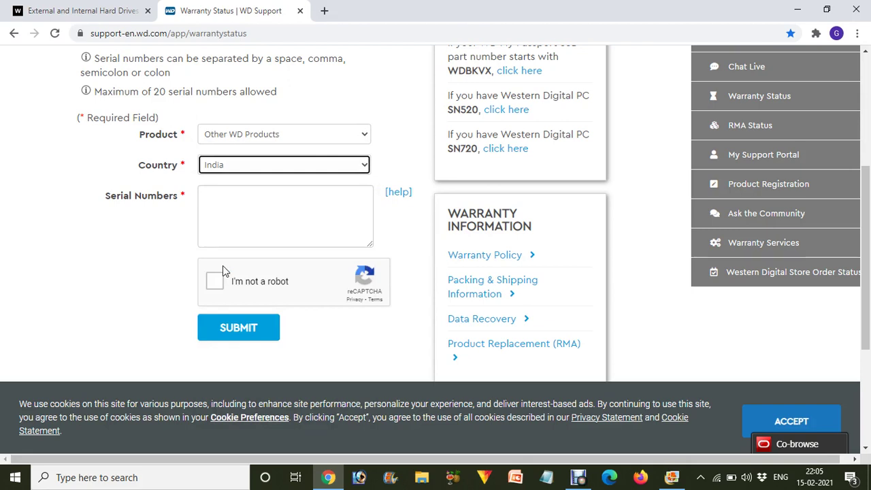
left_click(237, 196)
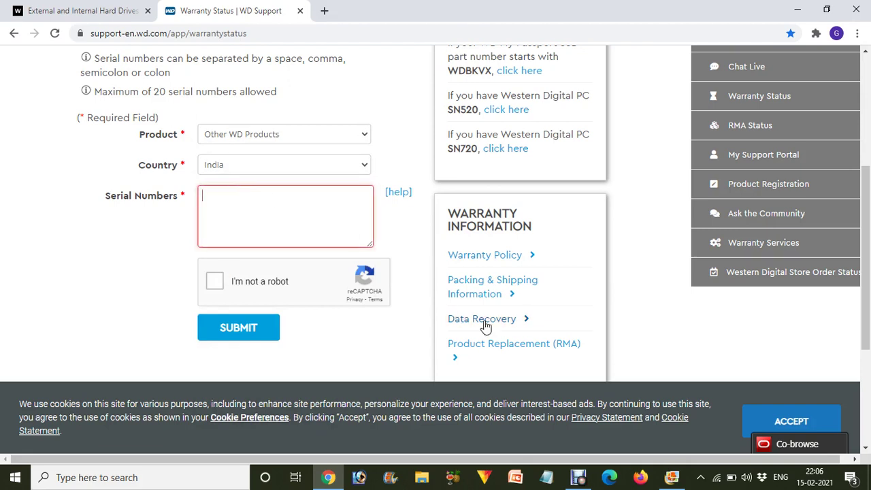
mouse_move(587, 481)
left_click(578, 477)
Enter the drive's serial number in capitals, tick 'I'm not a robot', and submit the warranty check.
left_click(424, 431)
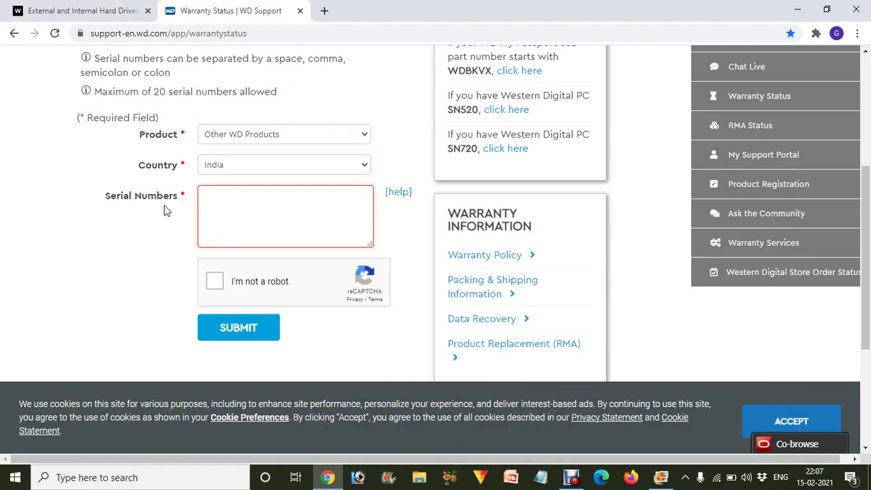
left_click(229, 205)
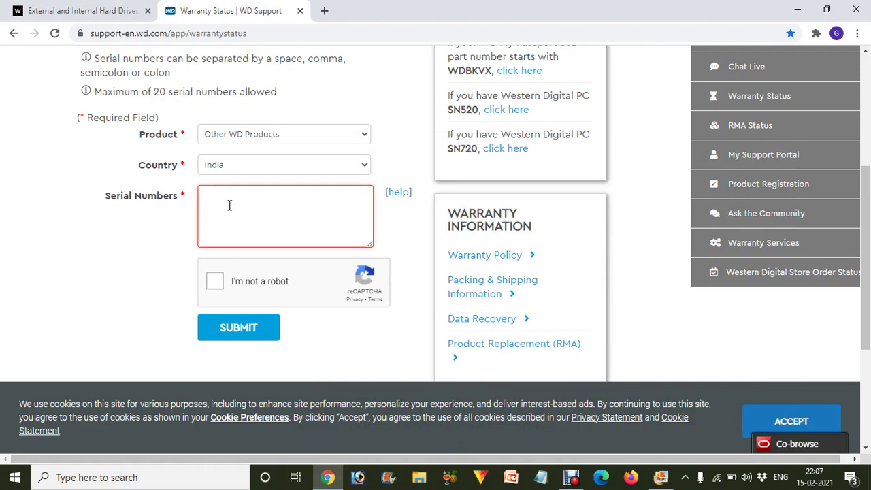
key("Caps_Lock")
type("W")
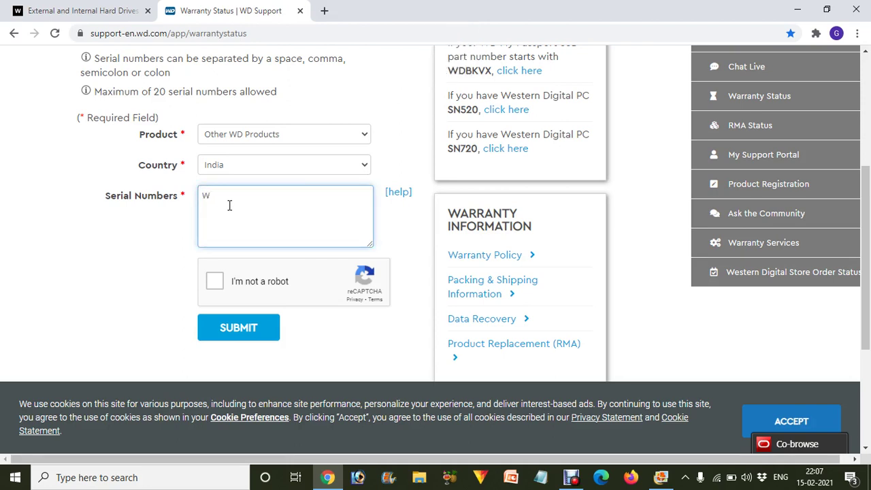
type("XE1A58DE2AF")
left_click(216, 278)
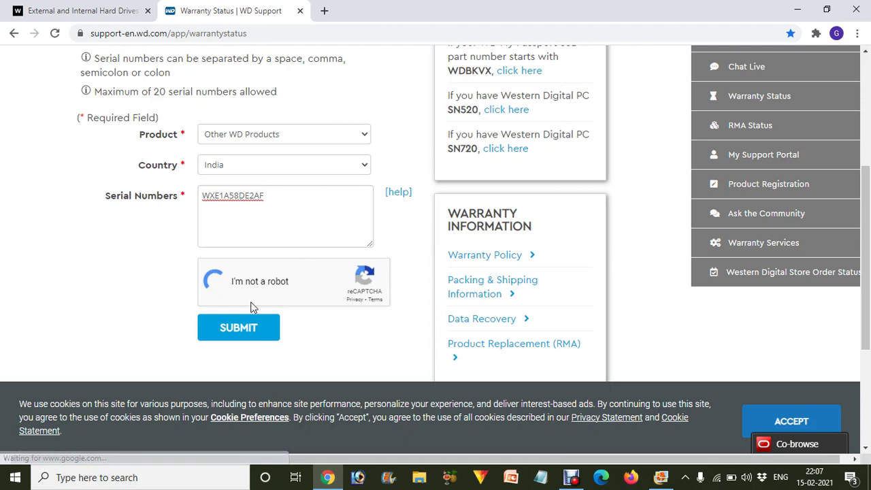
left_click(246, 334)
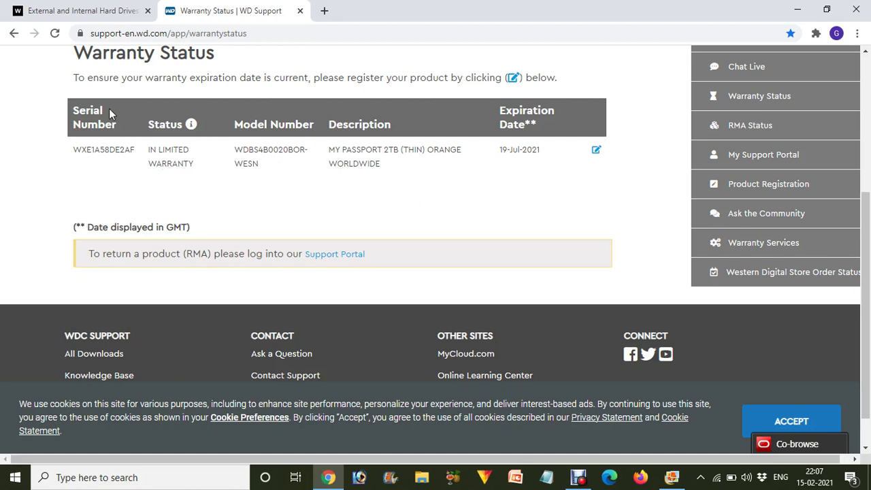
double_click(111, 149)
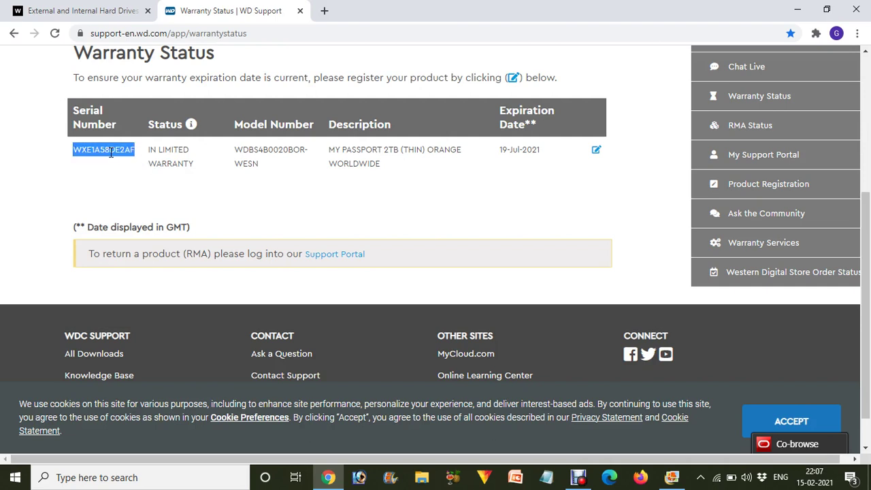
right_click(111, 154)
left_click(143, 163)
left_click_drag(499, 150, 541, 151)
left_click(542, 151)
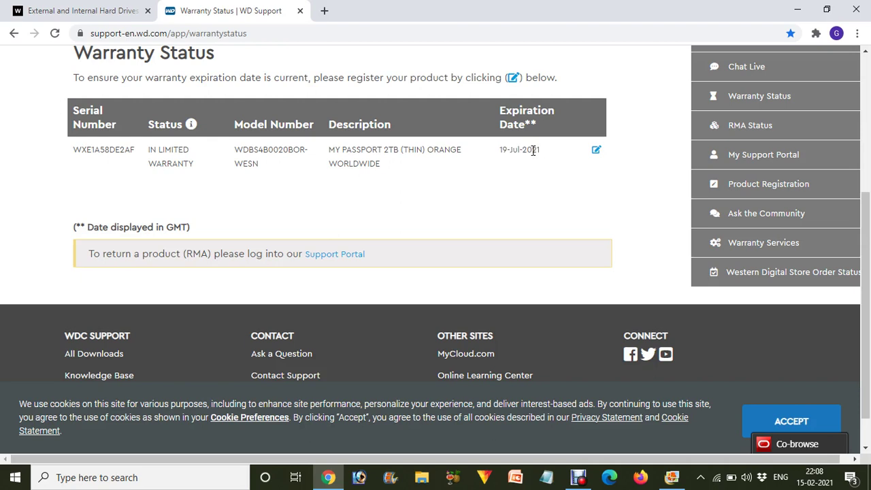
left_click_drag(500, 155, 545, 155)
left_click(545, 155)
left_click(672, 477)
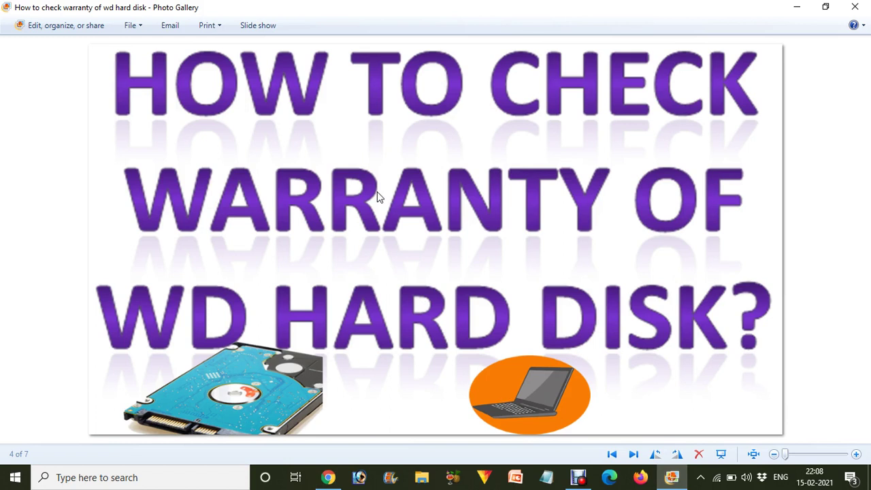